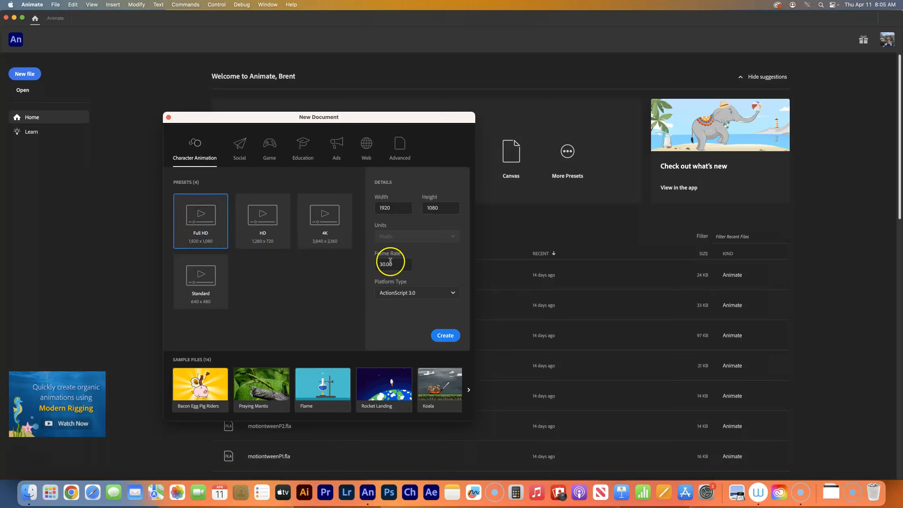
Create a Full HD 1920 × 1080 ActionScript 3.0 document with the frame rate set to 24.
drag(397, 264, 370, 261)
text(24)
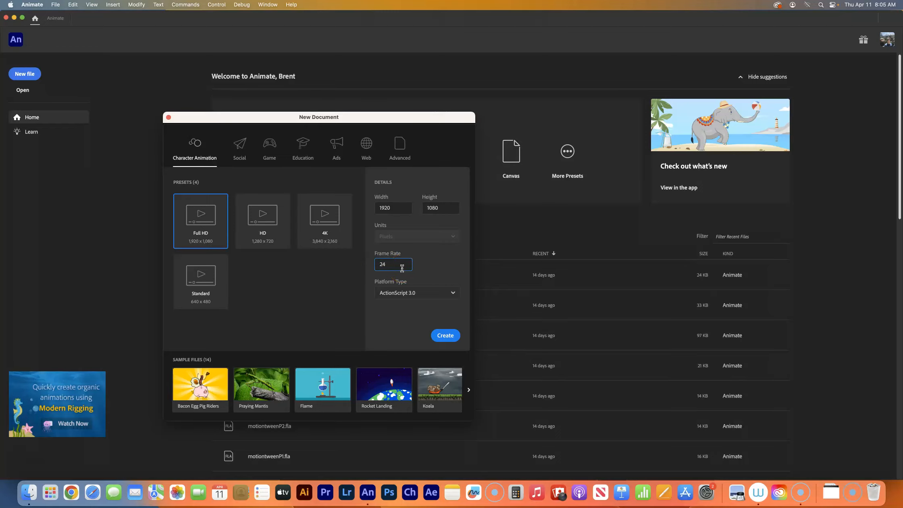
click(435, 333)
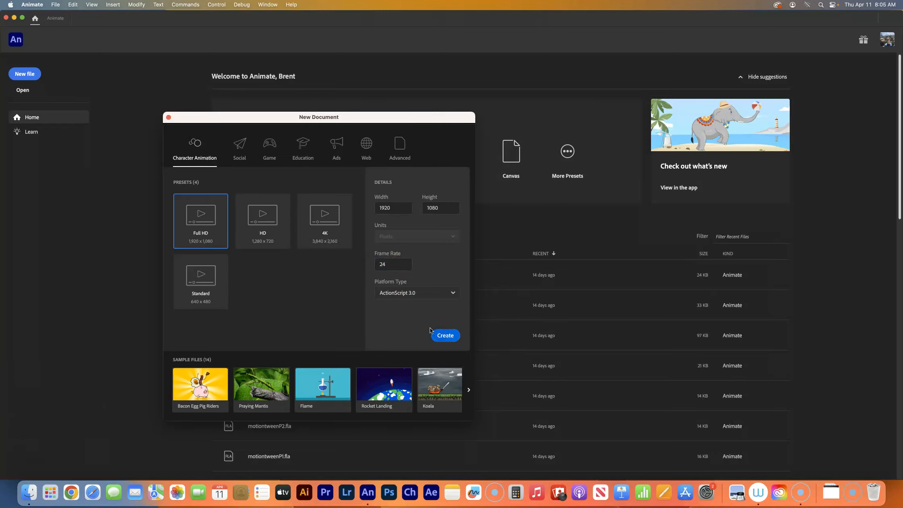
click(450, 333)
click(450, 334)
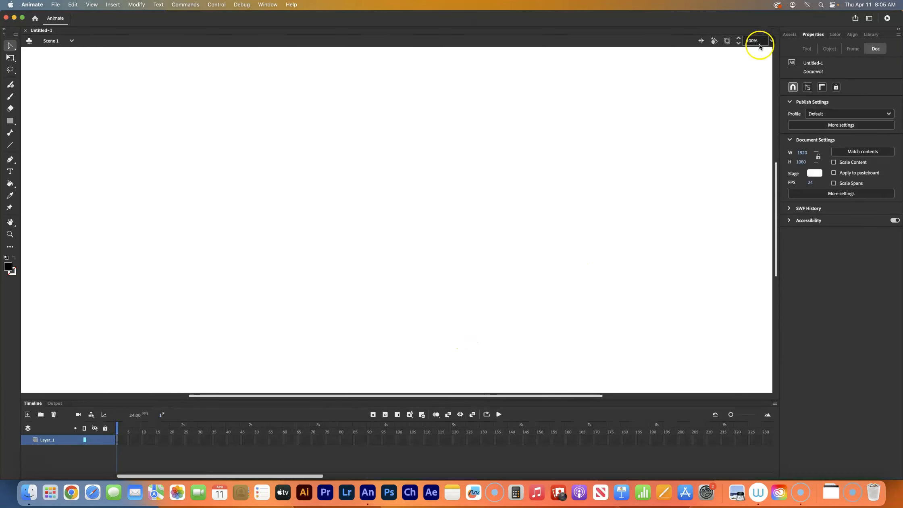
Choose the Basic workspace and turn on onion skinning for the timeline.
click(771, 41)
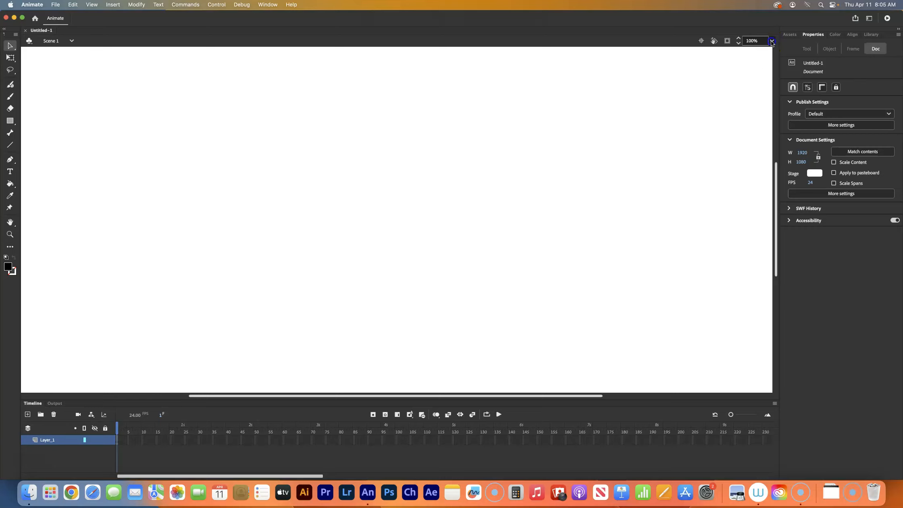
click(776, 52)
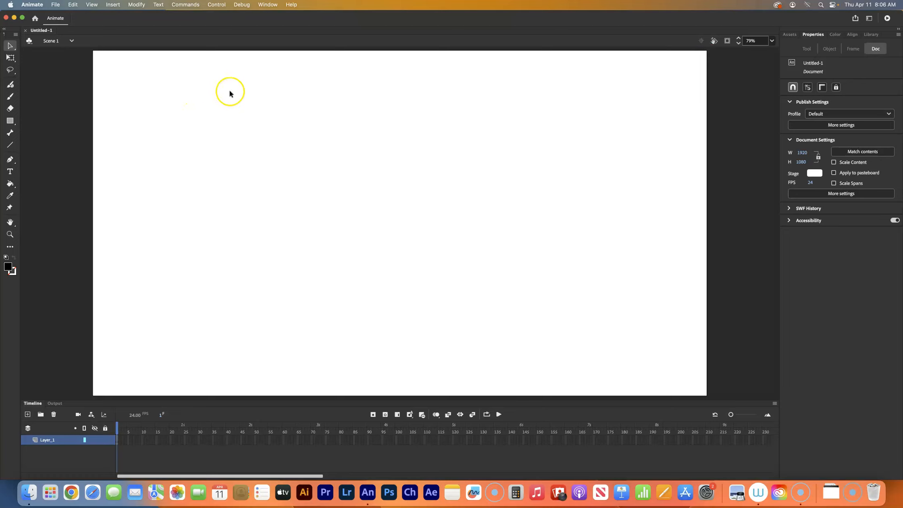
click(868, 19)
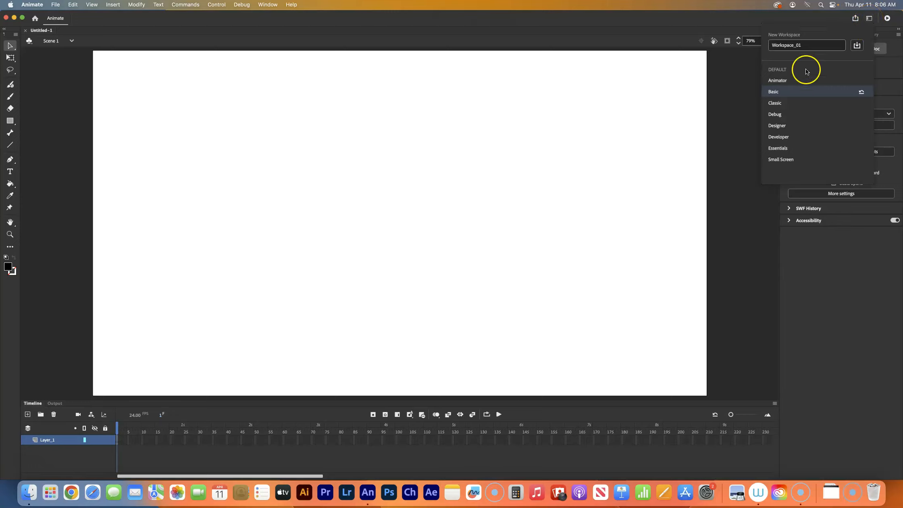
click(778, 91)
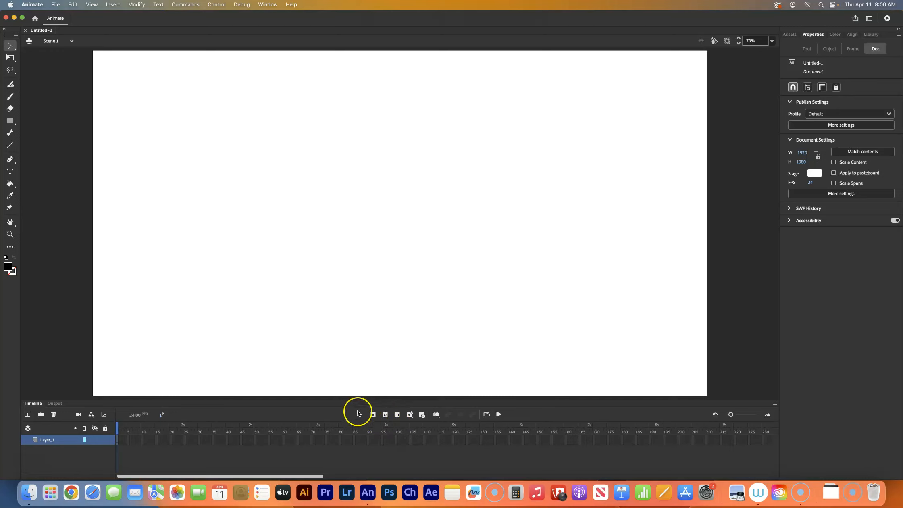
click(437, 414)
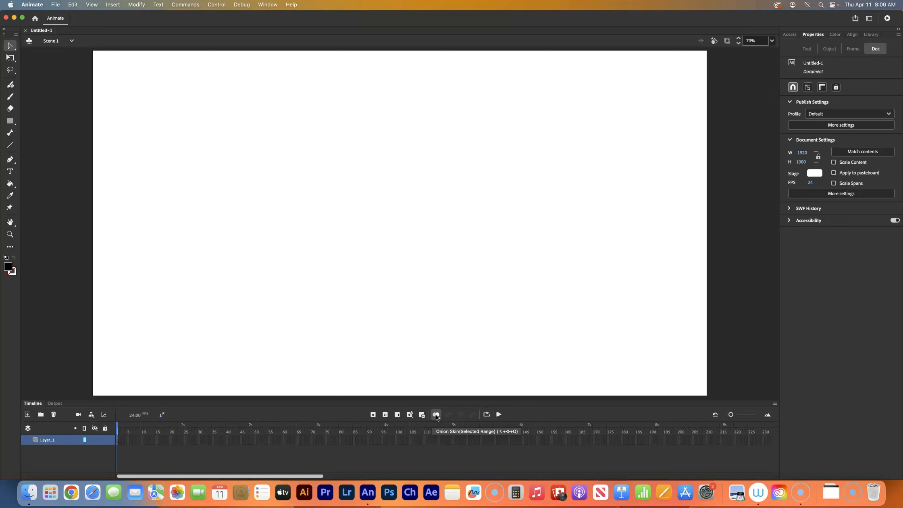
Set up the Classic Brush with a dark red fill and a size of 32.
click(9, 96)
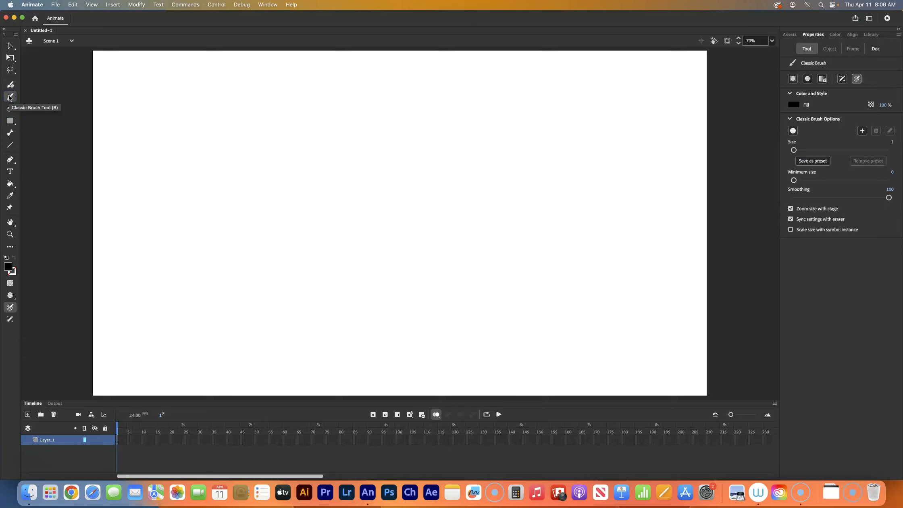
click(9, 97)
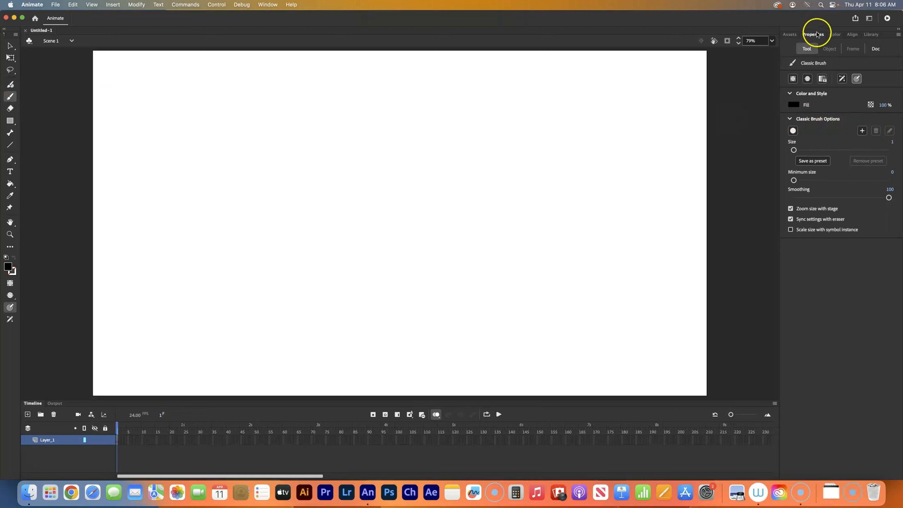
click(807, 50)
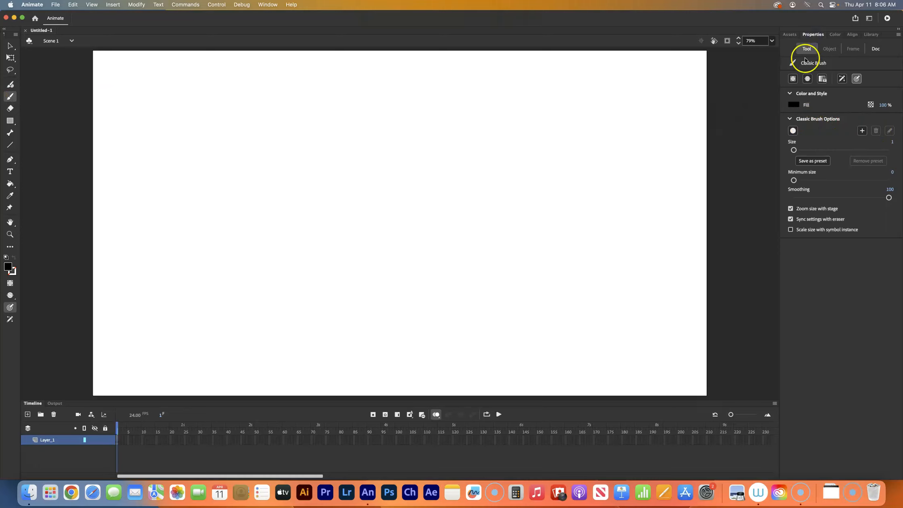
click(794, 104)
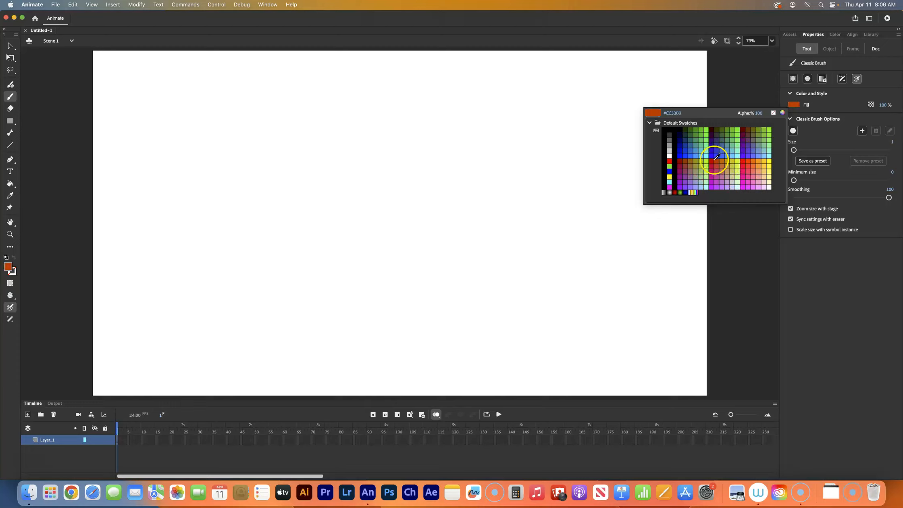
click(714, 163)
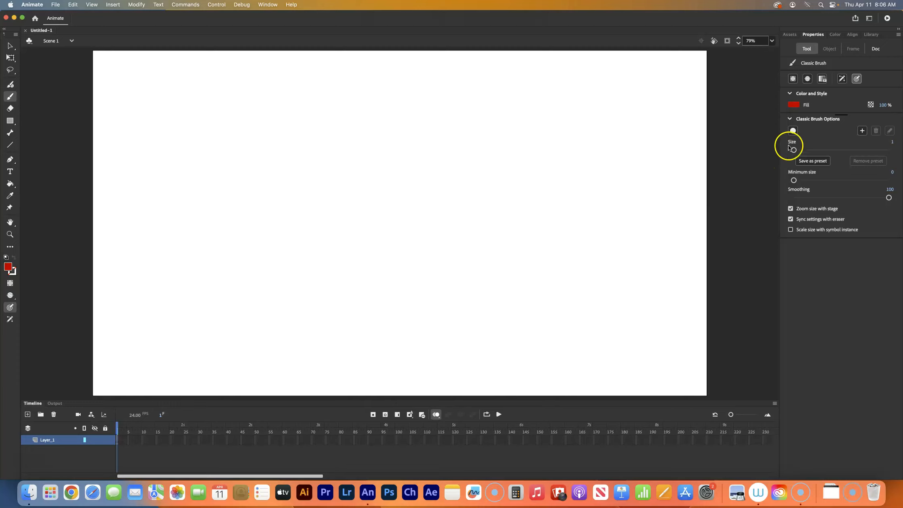
drag(794, 150, 799, 152)
mouse_move(319, 154)
mouse_down()
mouse_move(279, 147)
mouse_move(260, 158)
mouse_up()
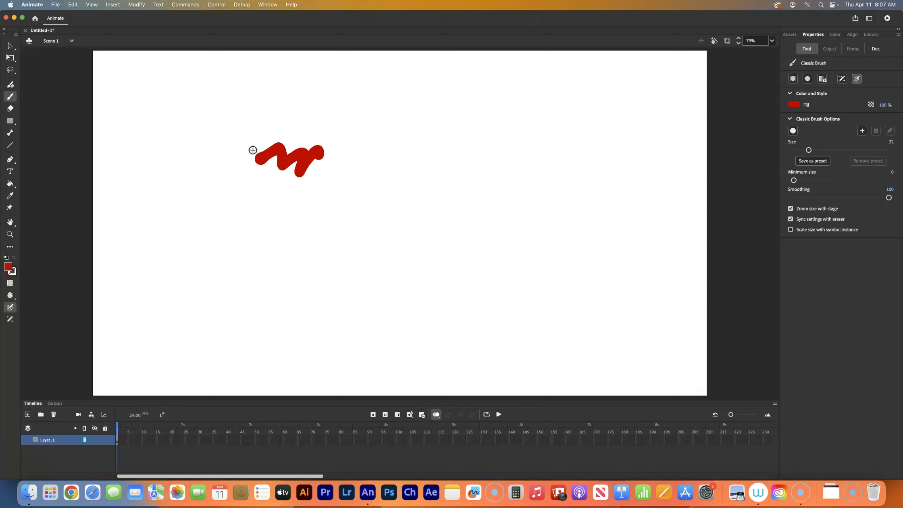
key(super+z)
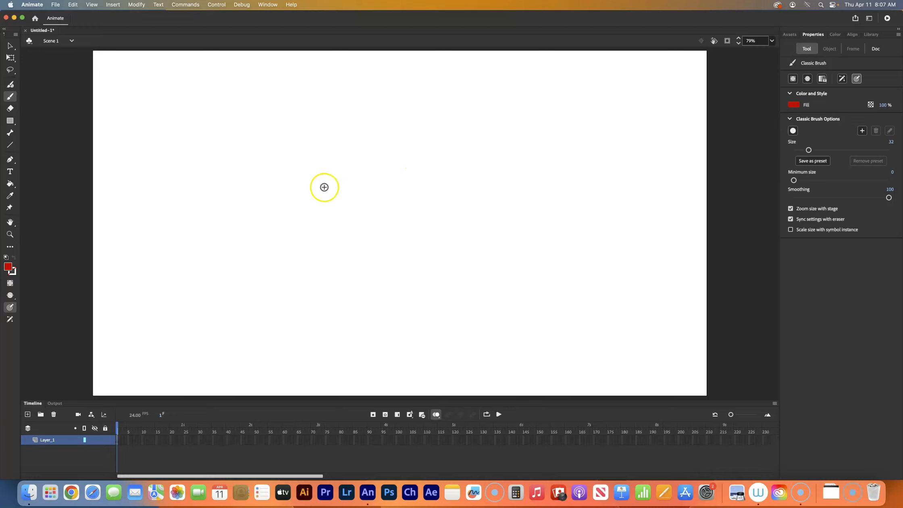
drag(273, 150, 238, 247)
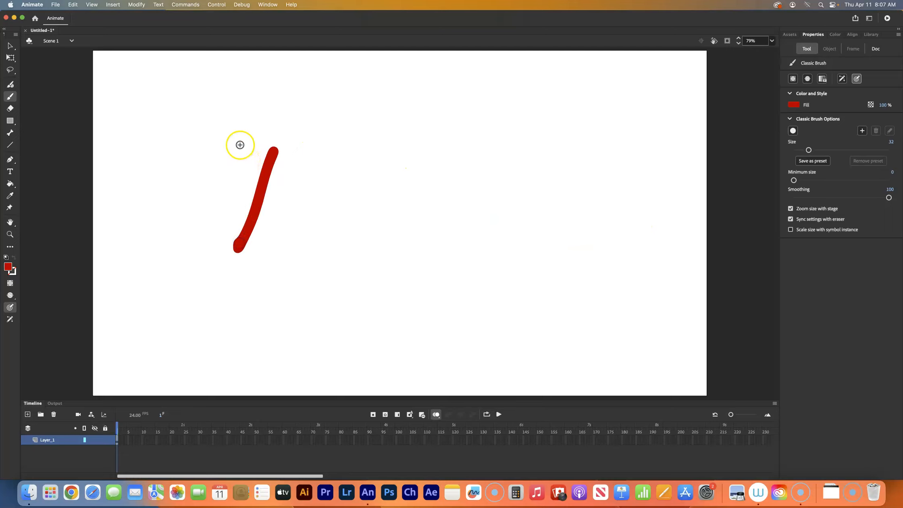
click(239, 145)
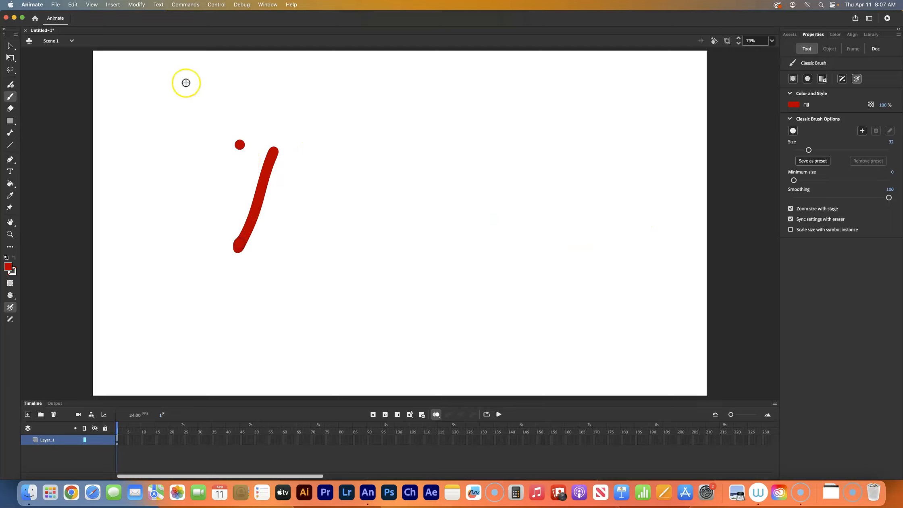
drag(224, 152, 322, 136)
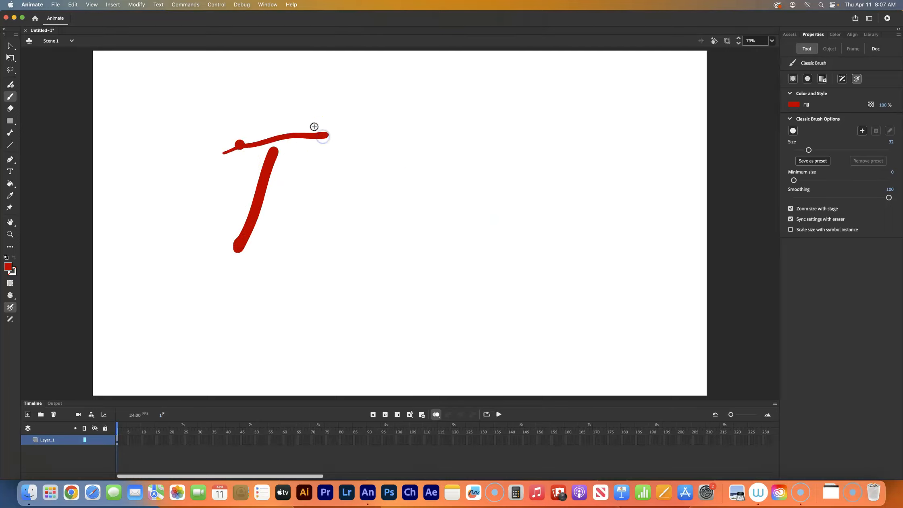
key(super+z)
key(super+z)
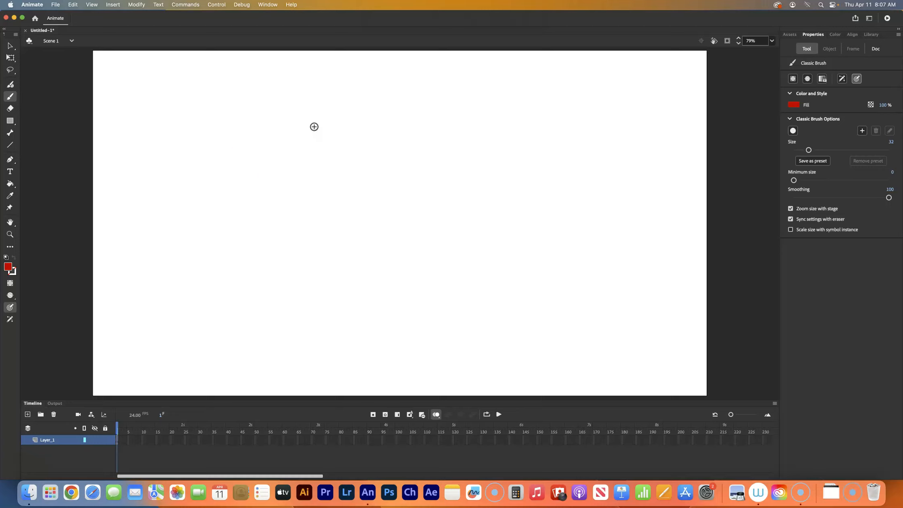
Paint a large red capital T on the left part of the stage in frame 1.
mouse_move(280, 167)
mouse_down()
mouse_move(273, 209)
mouse_move(251, 266)
mouse_up()
drag(248, 168, 327, 144)
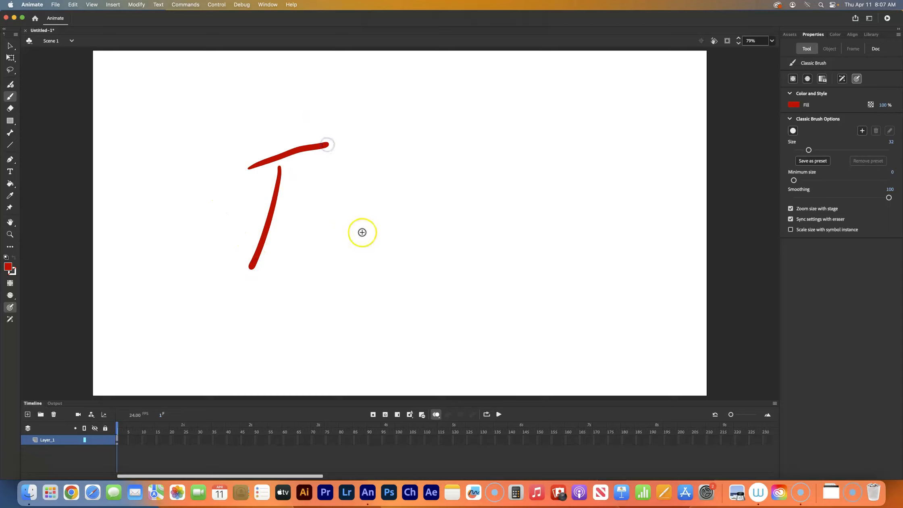
mouse_move(319, 230)
mouse_down()
mouse_move(340, 211)
mouse_move(309, 226)
mouse_move(342, 243)
mouse_up()
mouse_move(381, 211)
mouse_down()
mouse_move(376, 233)
mouse_move(407, 250)
mouse_up()
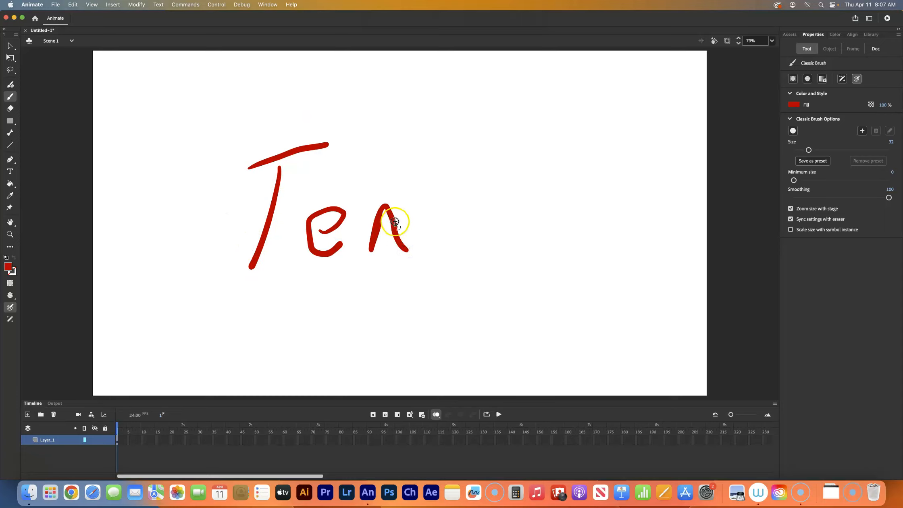
key(super+z)
key(super+z)
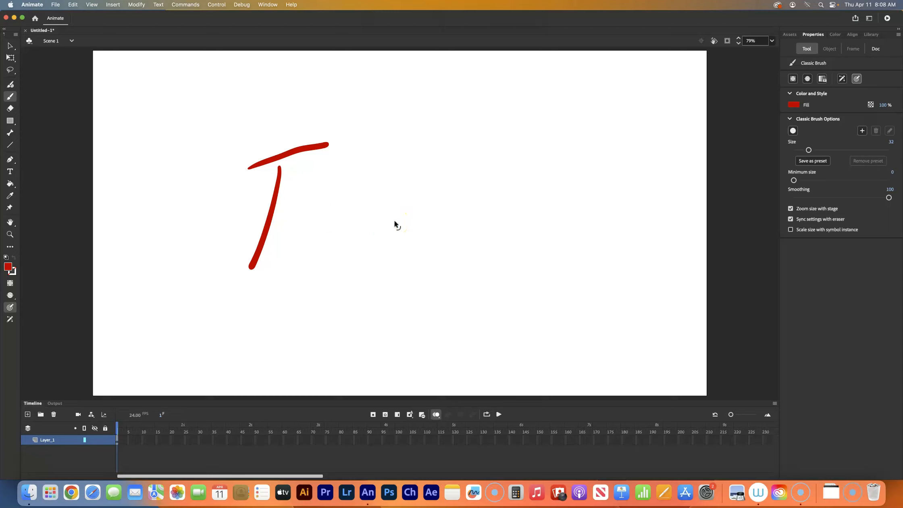
Paint the capital letters E, A, C and H after the T to complete the word TEACH in frame 1.
drag(303, 222, 336, 268)
mouse_move(288, 251)
mouse_down()
mouse_move(315, 238)
mouse_move(333, 207)
mouse_up()
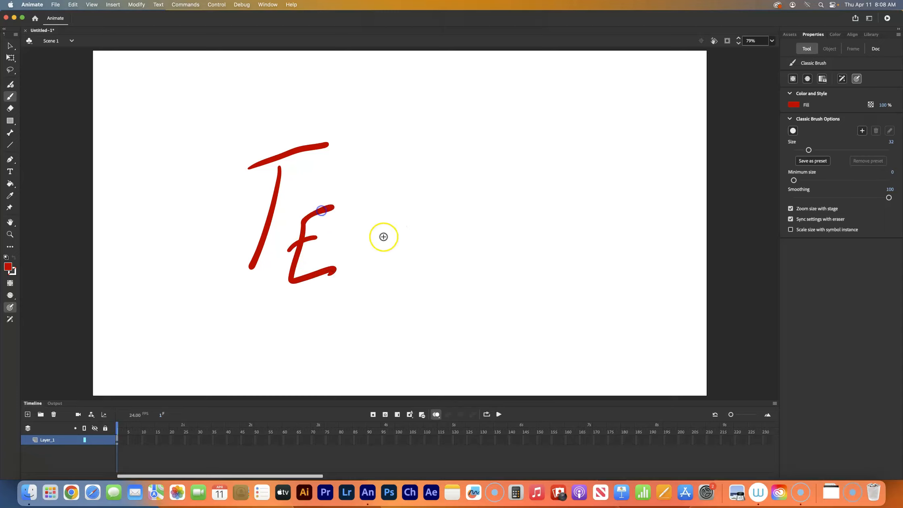
mouse_move(361, 278)
mouse_down()
mouse_move(369, 244)
mouse_move(391, 270)
mouse_up()
mouse_move(364, 244)
mouse_down()
mouse_move(400, 225)
mouse_move(444, 224)
mouse_move(444, 264)
mouse_up()
drag(467, 214, 471, 265)
mouse_move(509, 180)
mouse_down()
mouse_move(507, 248)
mouse_move(511, 214)
mouse_up()
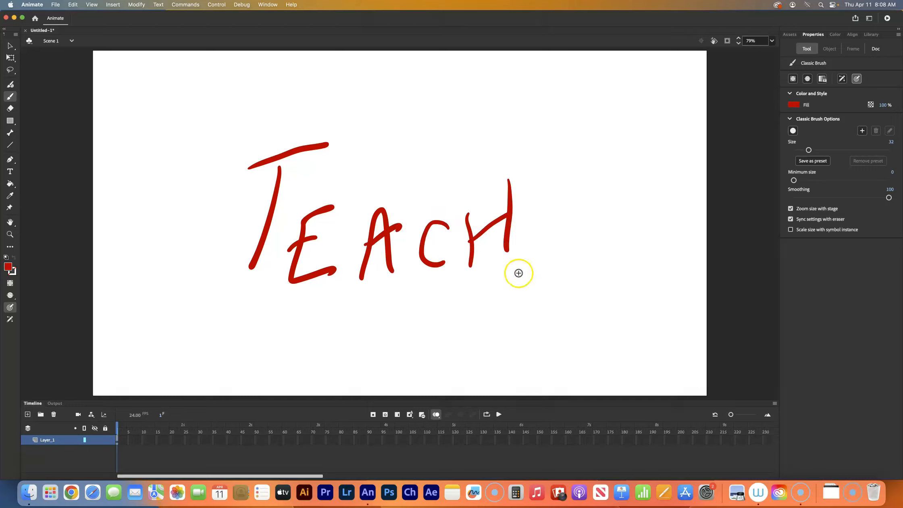
Insert a keyframe at frame 2 and retrace TEACH in red, slightly offset, on a blank keyframe at frame 3.
click(373, 415)
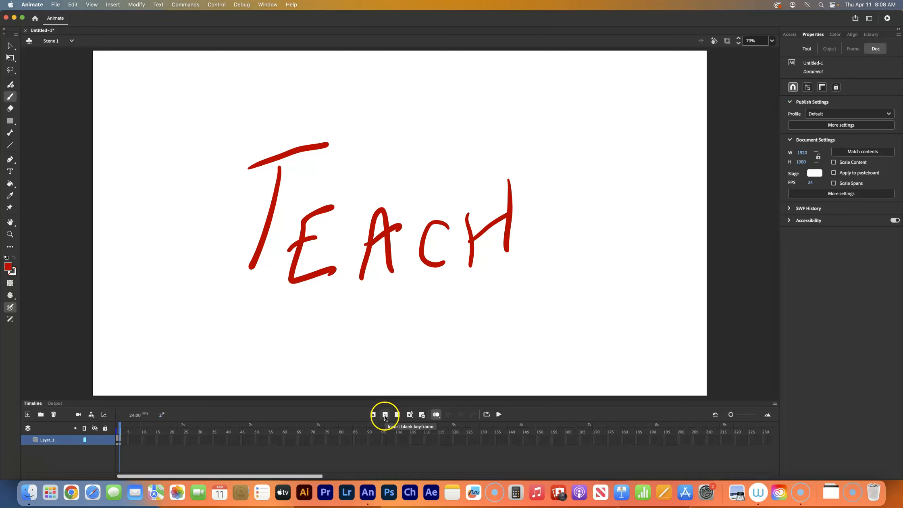
click(385, 416)
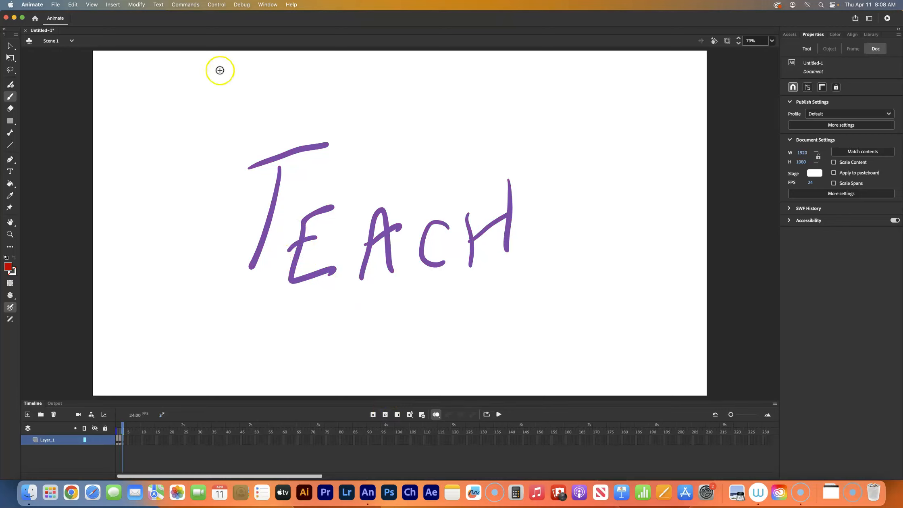
drag(247, 172, 340, 123)
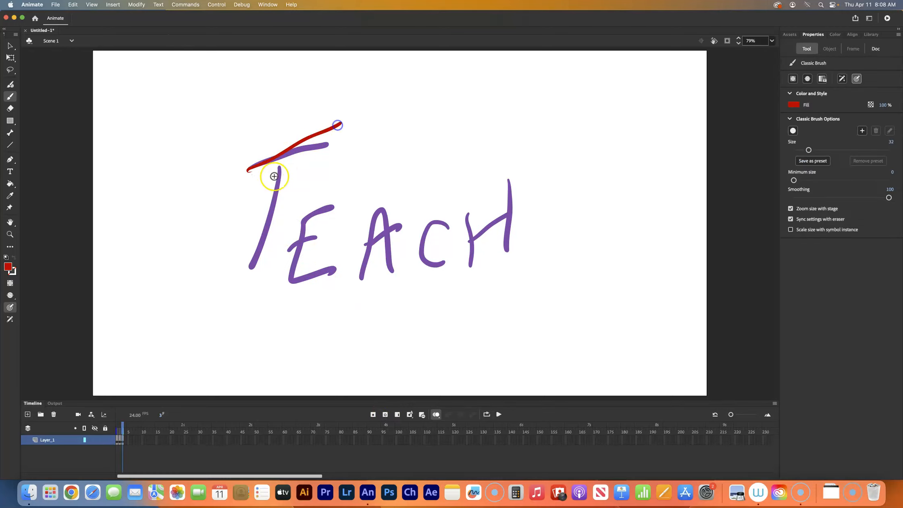
drag(281, 157, 262, 255)
mouse_move(309, 207)
mouse_down()
mouse_move(302, 263)
mouse_move(335, 254)
mouse_move(326, 225)
mouse_move(304, 217)
mouse_move(327, 203)
mouse_up()
drag(385, 207, 365, 284)
drag(385, 207, 410, 254)
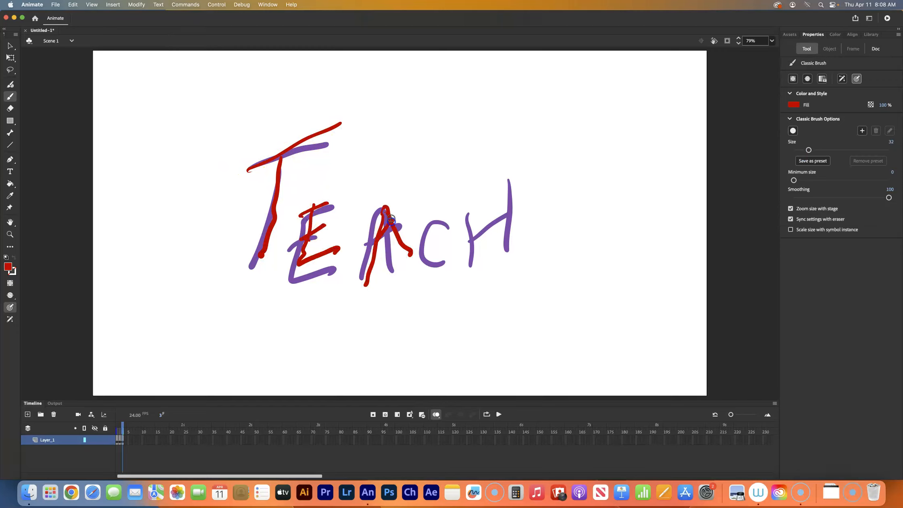
mouse_move(447, 228)
mouse_down()
mouse_move(429, 222)
mouse_move(427, 249)
mouse_move(443, 263)
mouse_up()
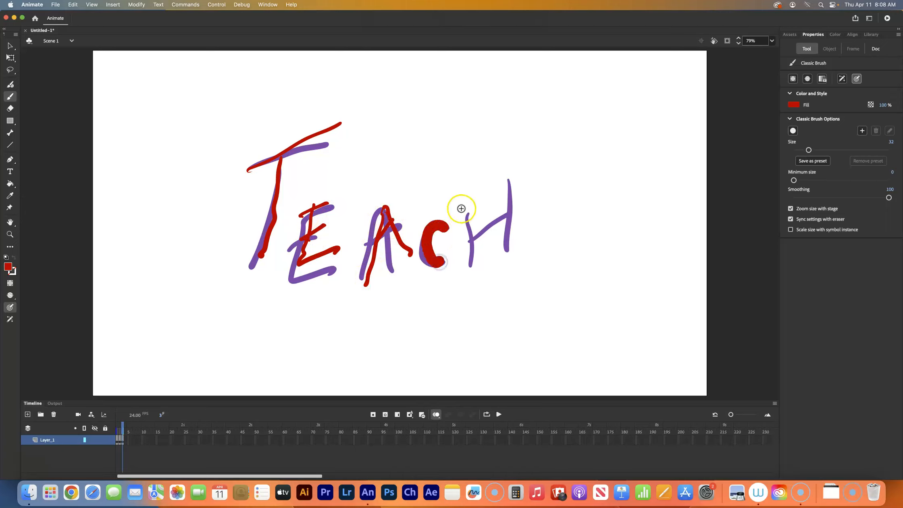
mouse_move(463, 213)
mouse_down()
mouse_move(463, 257)
mouse_move(477, 230)
mouse_move(506, 213)
mouse_move(506, 183)
mouse_move(509, 258)
mouse_move(495, 274)
mouse_up()
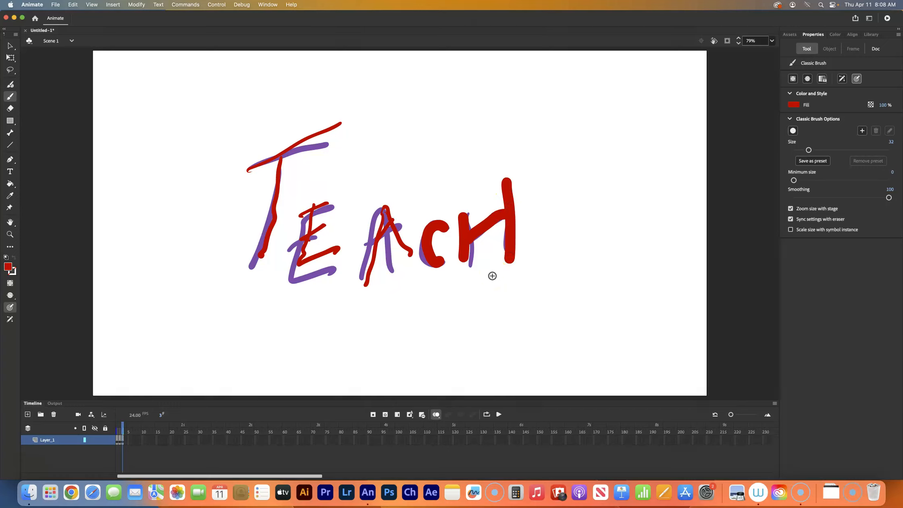
Insert a keyframe at frame 4 and retrace TEACH with thick red strokes on a blank keyframe at frame 5.
click(373, 416)
click(386, 414)
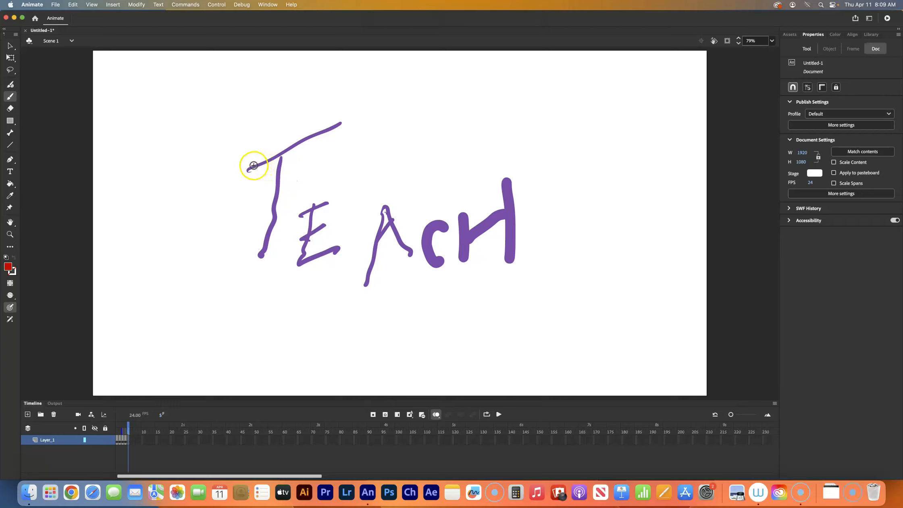
mouse_move(249, 165)
mouse_down()
mouse_move(324, 130)
mouse_move(283, 155)
mouse_move(271, 247)
mouse_up()
mouse_move(313, 206)
mouse_down()
mouse_move(305, 256)
mouse_move(349, 252)
mouse_move(334, 218)
mouse_move(314, 208)
mouse_move(355, 201)
mouse_move(375, 234)
mouse_move(361, 291)
mouse_up()
drag(383, 207, 408, 268)
mouse_move(377, 241)
mouse_down()
mouse_move(443, 228)
mouse_move(421, 237)
mouse_move(424, 261)
mouse_move(447, 264)
mouse_up()
mouse_move(462, 214)
mouse_down()
mouse_move(465, 268)
mouse_move(507, 221)
mouse_up()
drag(510, 180, 516, 262)
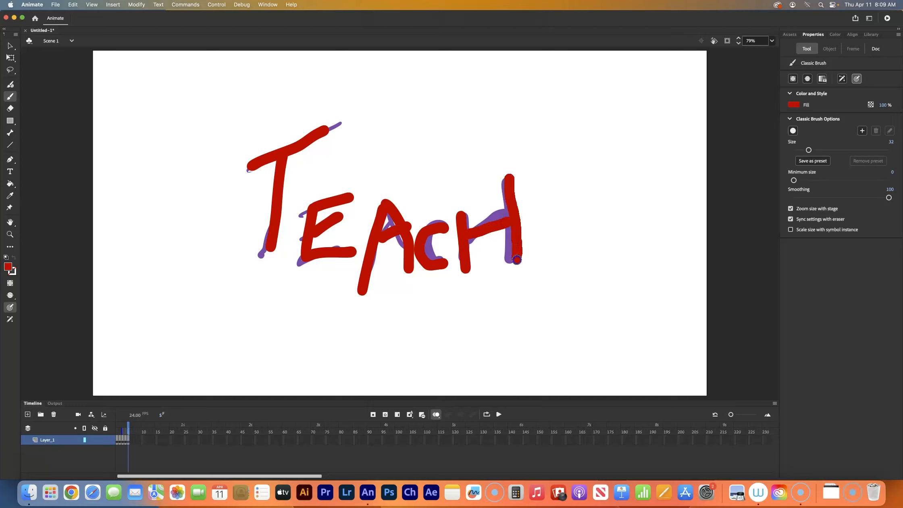
Insert a keyframe at frame 6 and retrace TEACH over the onion skin on a blank keyframe at frame 7.
click(372, 416)
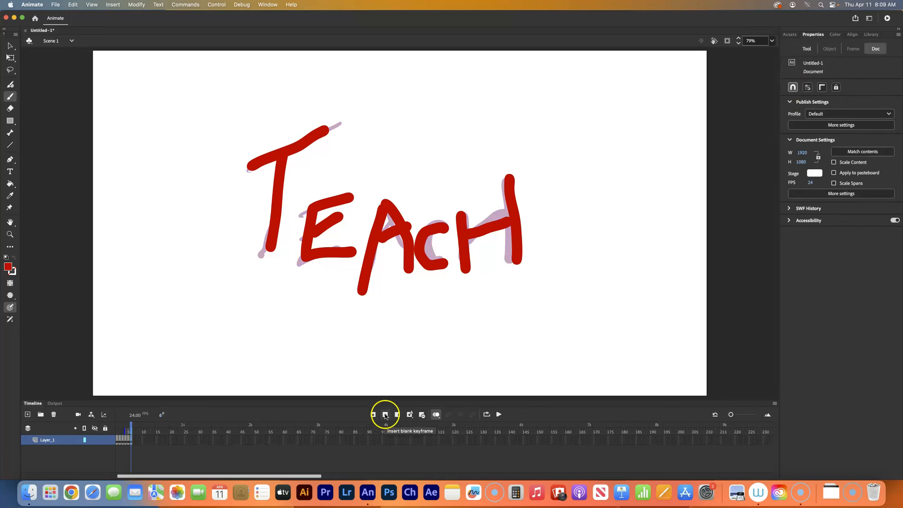
click(385, 415)
drag(248, 160, 326, 131)
drag(281, 162, 274, 251)
mouse_move(312, 205)
mouse_down()
mouse_move(314, 257)
mouse_move(344, 254)
mouse_move(349, 217)
mouse_move(337, 208)
mouse_move(367, 200)
mouse_move(375, 234)
mouse_move(364, 278)
mouse_up()
mouse_move(374, 203)
mouse_down()
mouse_move(406, 258)
mouse_move(401, 229)
mouse_move(428, 225)
mouse_move(419, 235)
mouse_move(439, 256)
mouse_up()
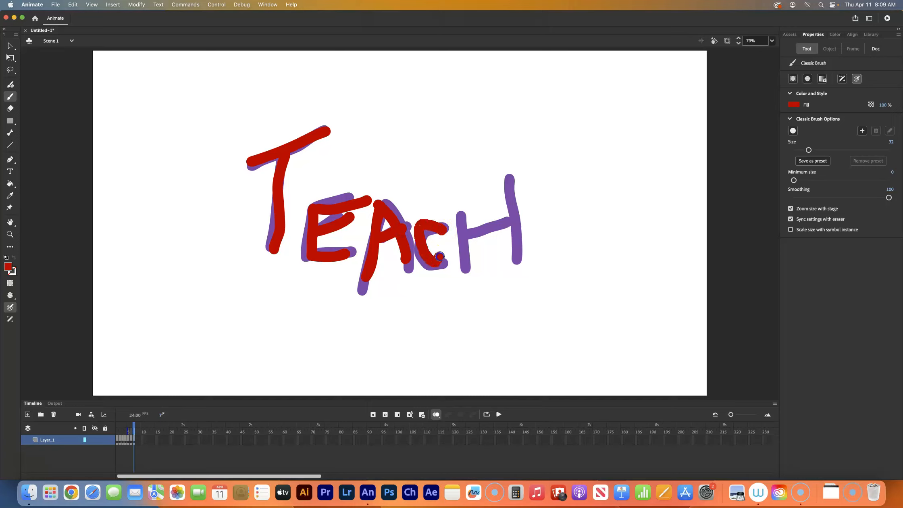
drag(454, 214, 471, 269)
drag(466, 237, 516, 221)
drag(504, 184, 517, 270)
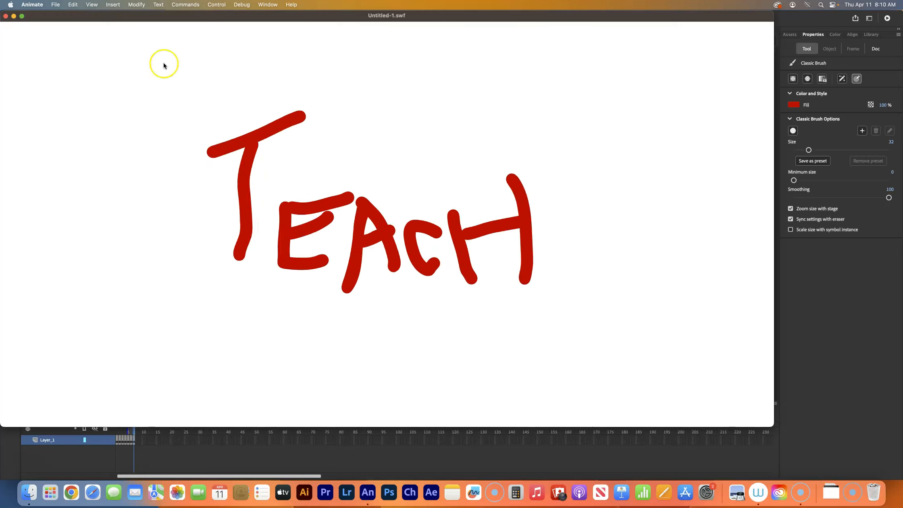
Close the movie preview and save the animation as AnWiggle.fla in the Documents folder.
click(5, 16)
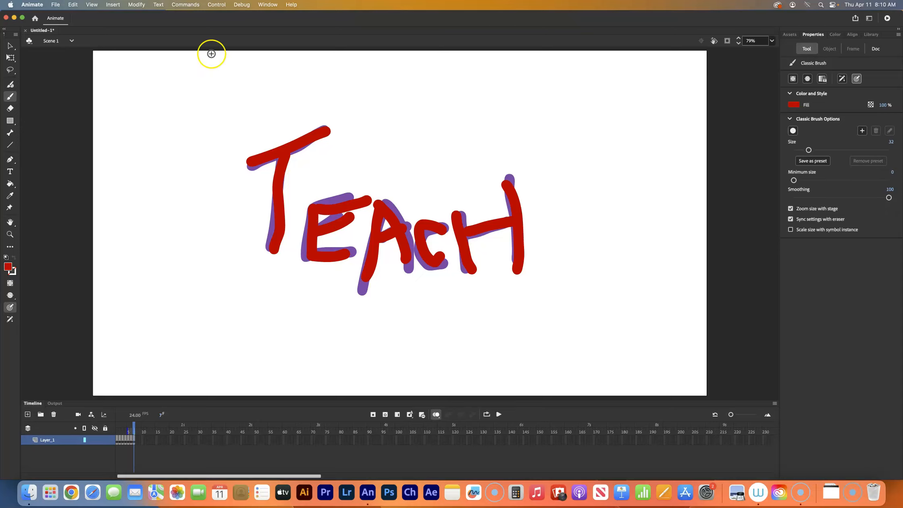
click(55, 5)
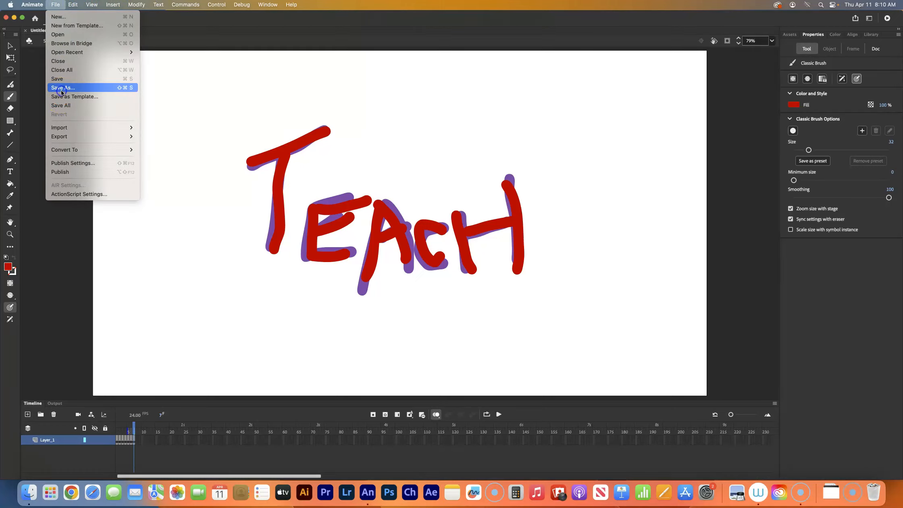
click(340, 182)
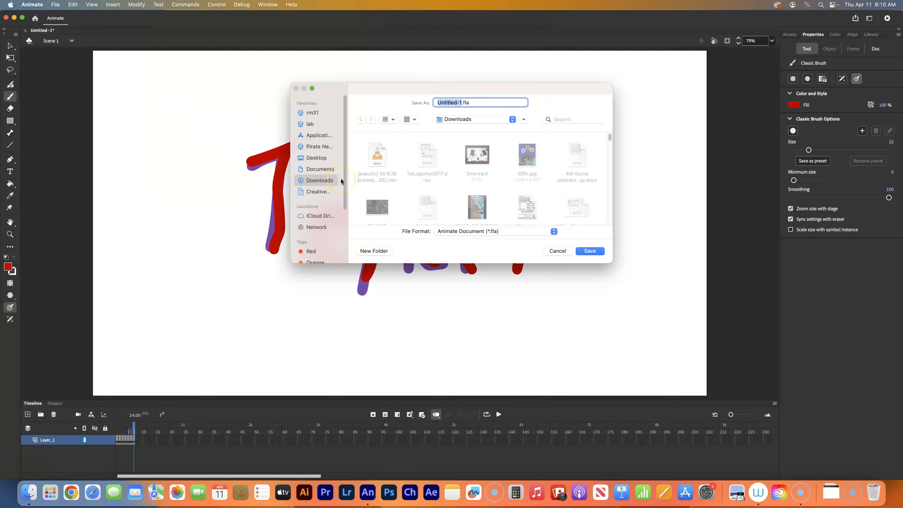
click(524, 119)
text(AnWiggle)
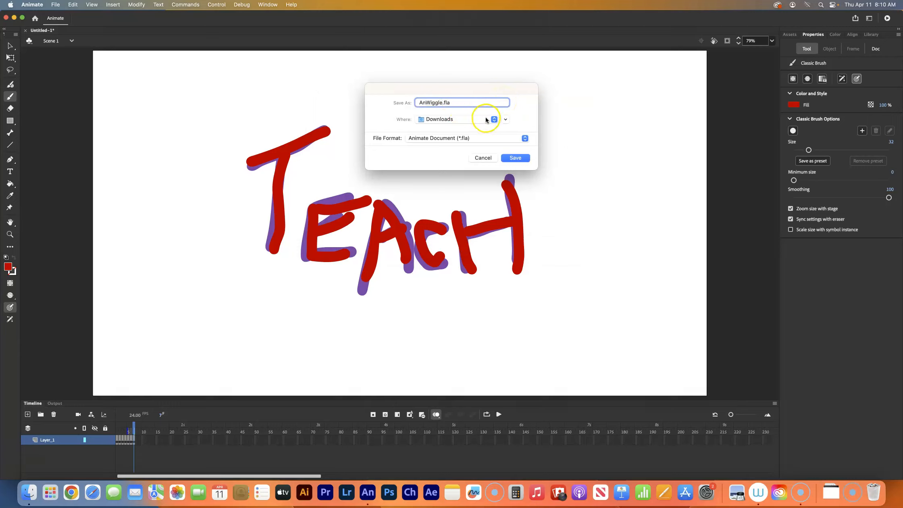
click(505, 120)
click(524, 119)
click(494, 120)
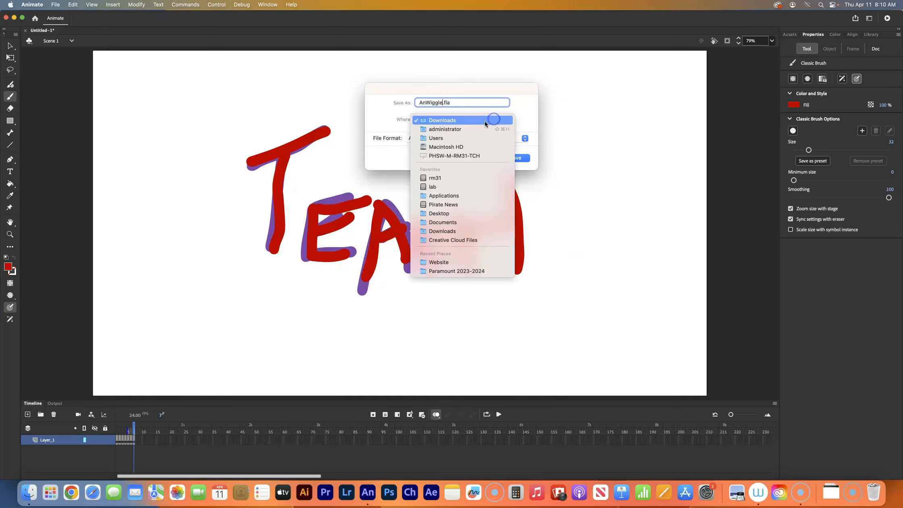
click(439, 222)
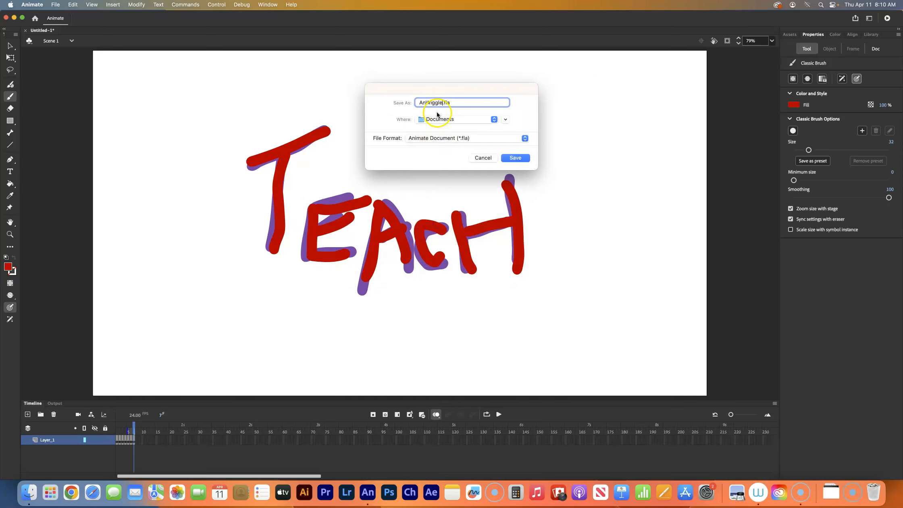
click(520, 157)
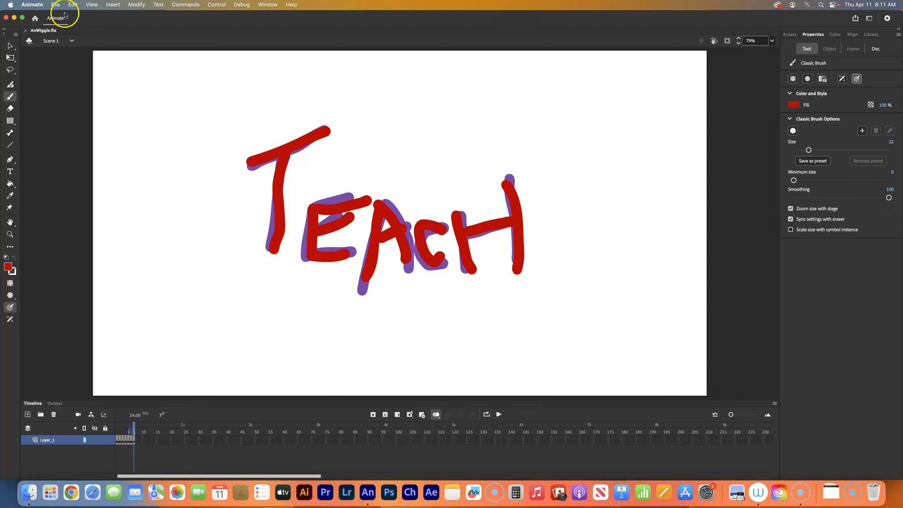
Export the animation as an animated GIF with transparency, saved as AnWiggle.gif in the Documents folder.
click(55, 4)
mouse_move(69, 128)
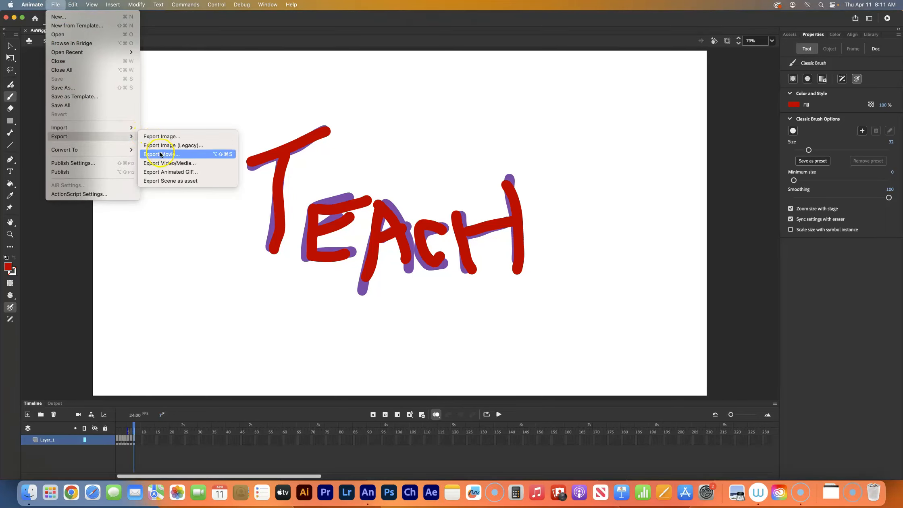
click(185, 171)
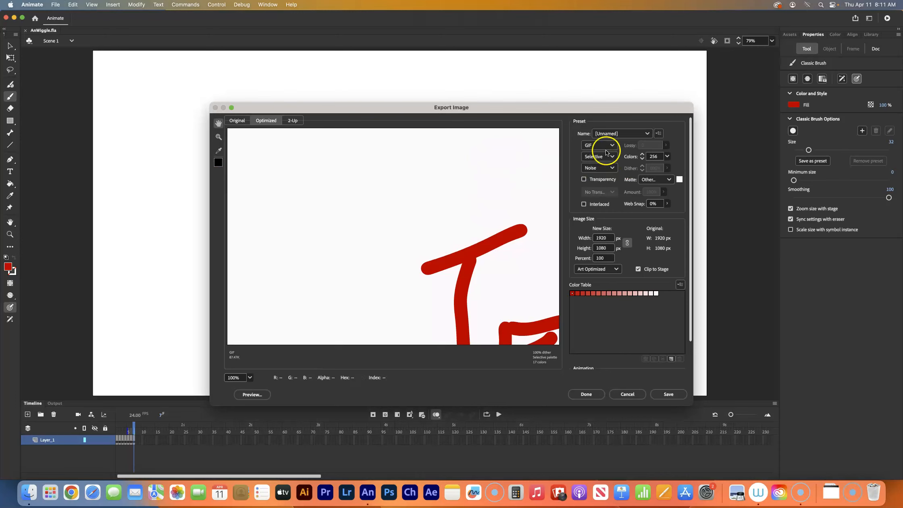
click(585, 180)
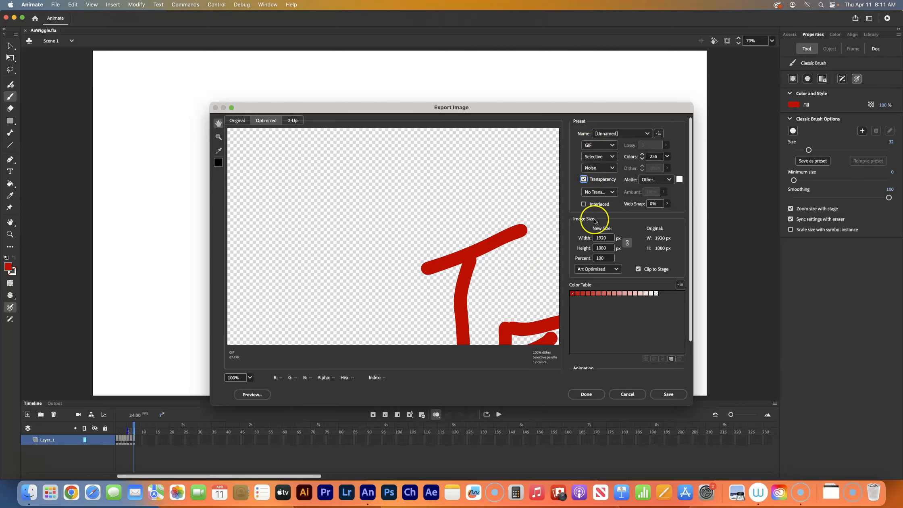
click(660, 395)
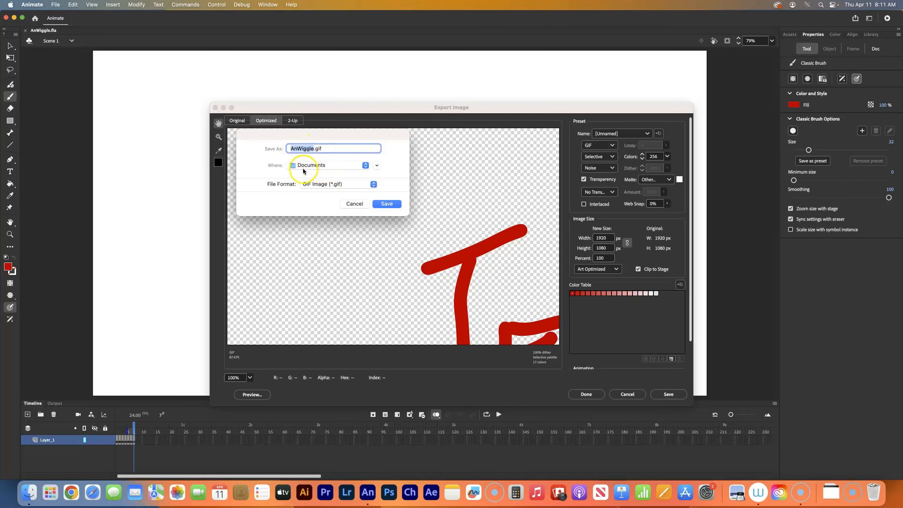
click(387, 204)
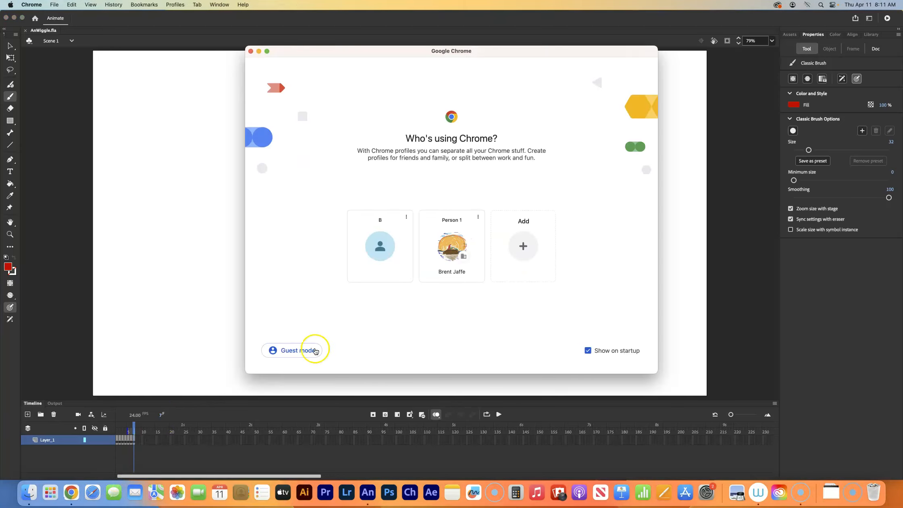
Switch to Chrome and open the browser with the Person 1 profile.
click(452, 247)
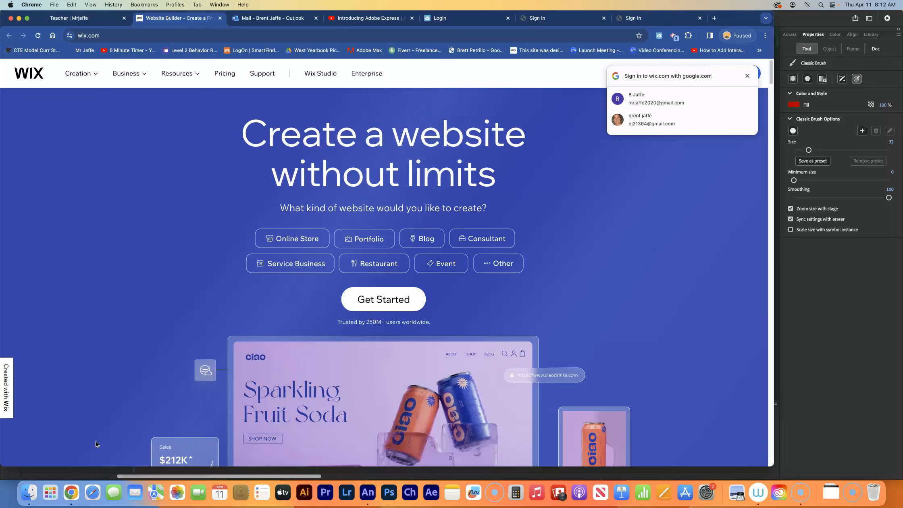
click(86, 449)
click(82, 448)
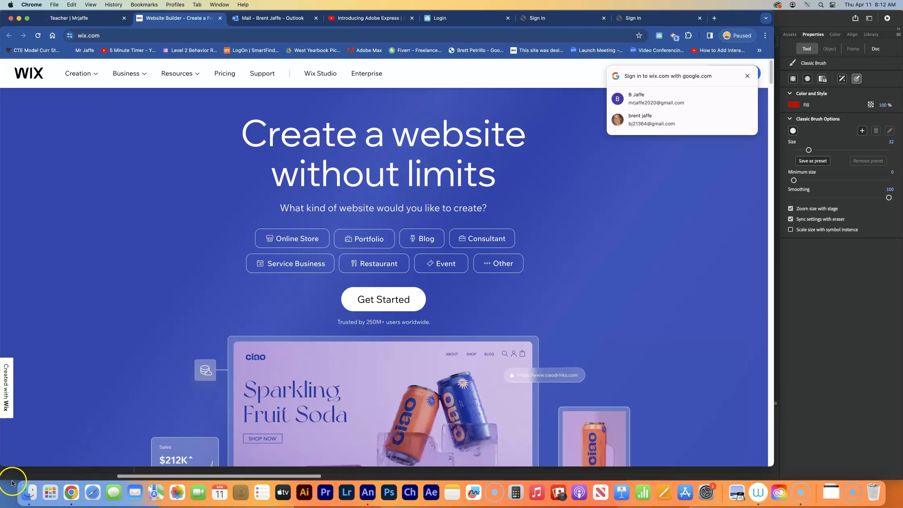